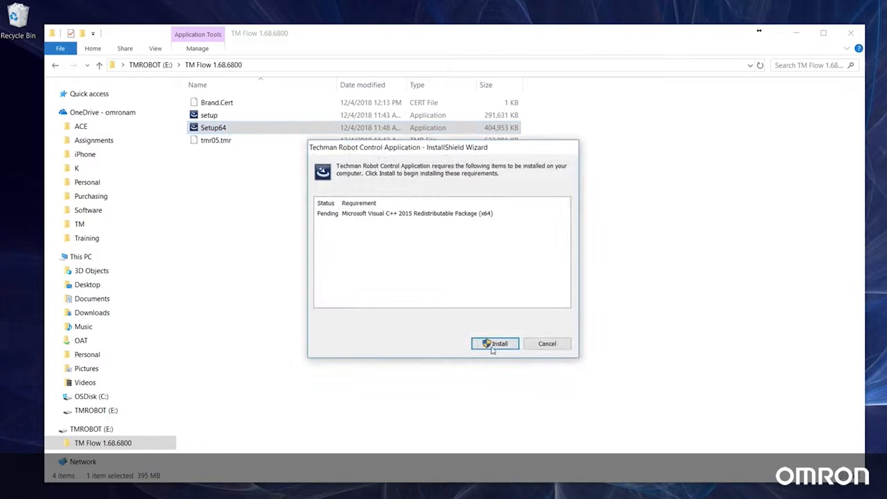
- Start installing the Microsoft Visual C++ 2015 Redistributable Package (x64) requirement, then continue the Techman Robot Control Application setup
{"action": "left_click", "coordinate": [495, 345]}
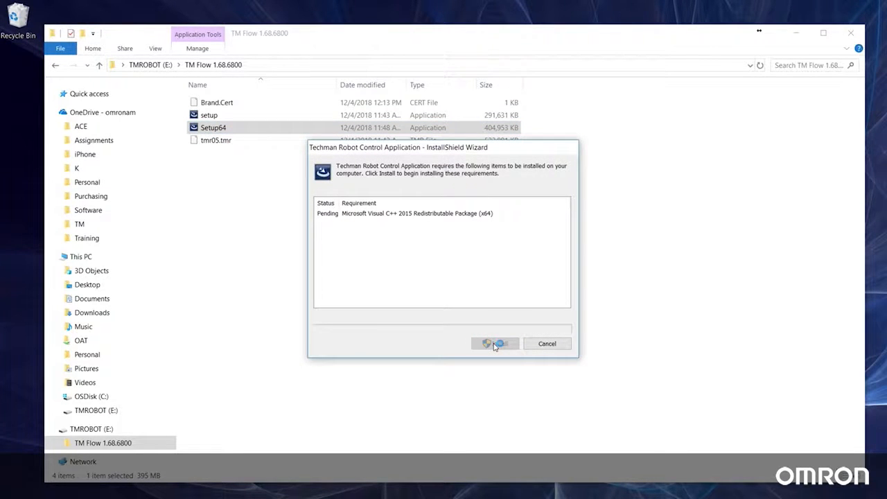
{"action": "left_click", "coordinate": [416, 325]}
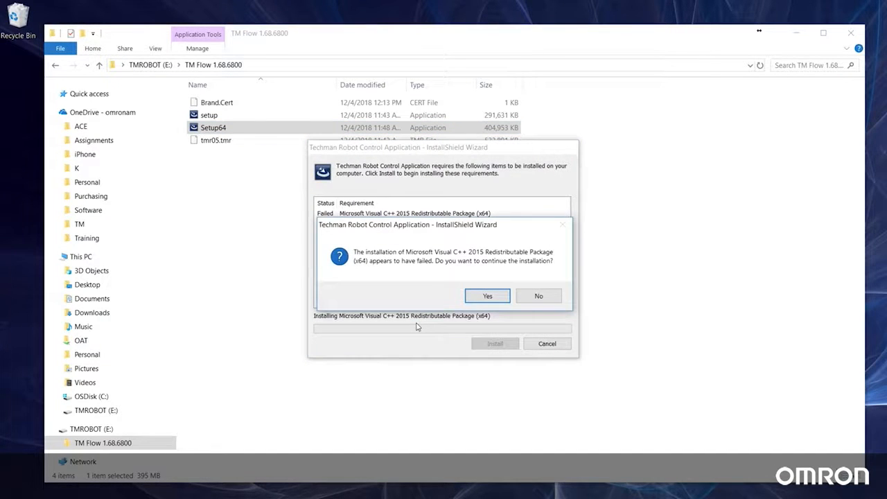
{"action": "left_click", "coordinate": [477, 298]}
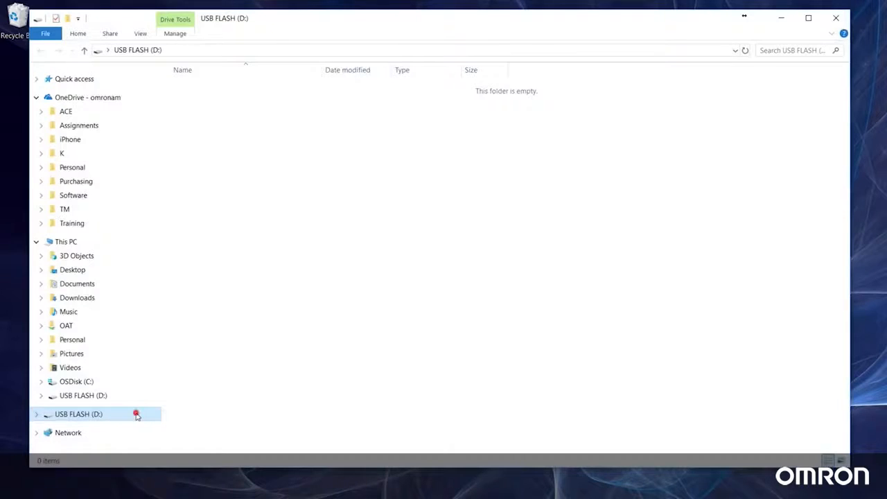
- Open the format settings for the USB FLASH (D:) drive and set the file system to NTFS
{"action": "right_click", "coordinate": [136, 414]}
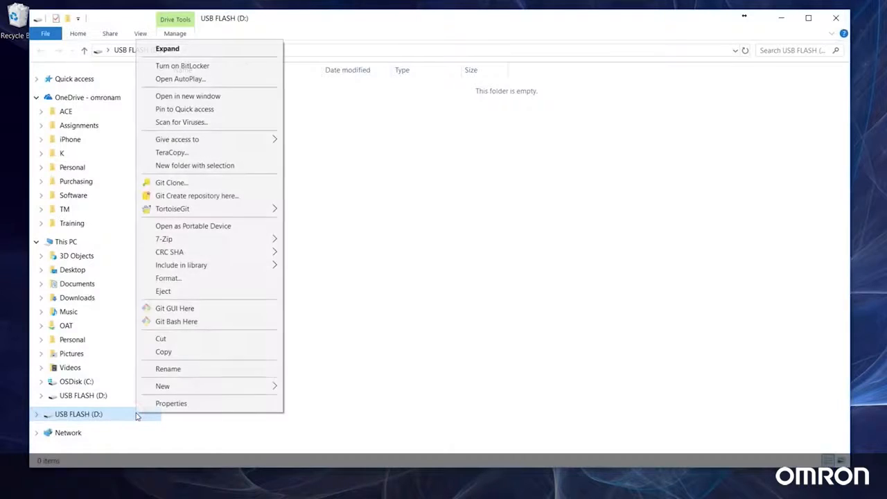
{"action": "left_click", "coordinate": [174, 280]}
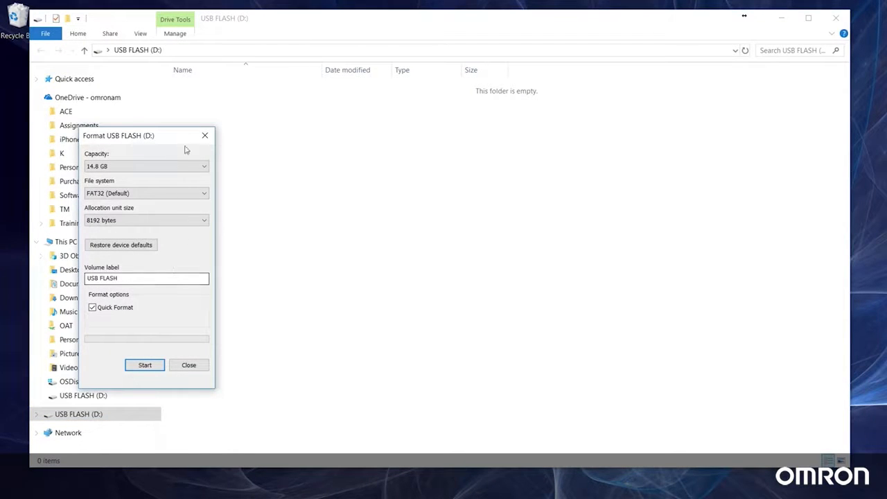
{"action": "left_click_drag", "start_coordinate": [182, 132], "coordinate": [431, 138]}
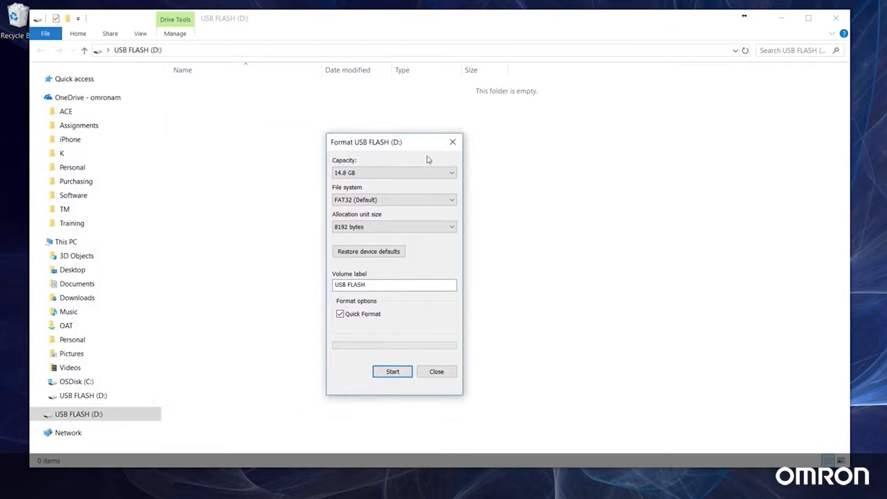
{"action": "left_click", "coordinate": [428, 199]}
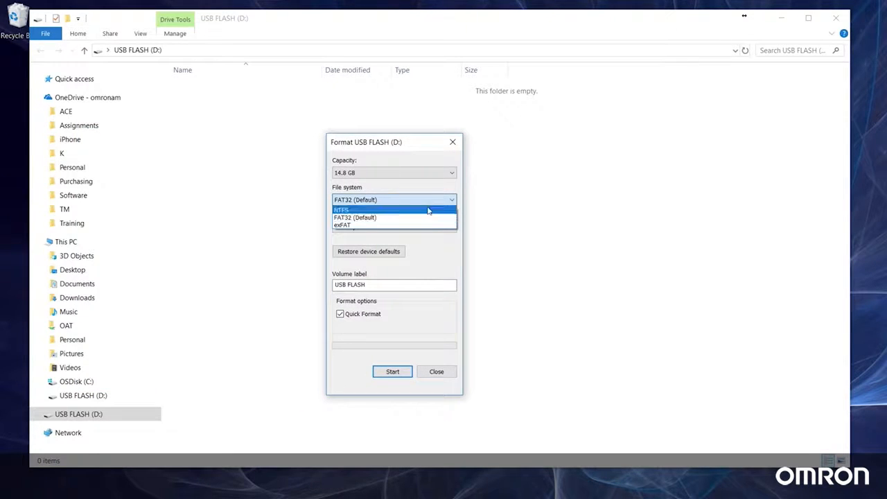
{"action": "left_click", "coordinate": [428, 209]}
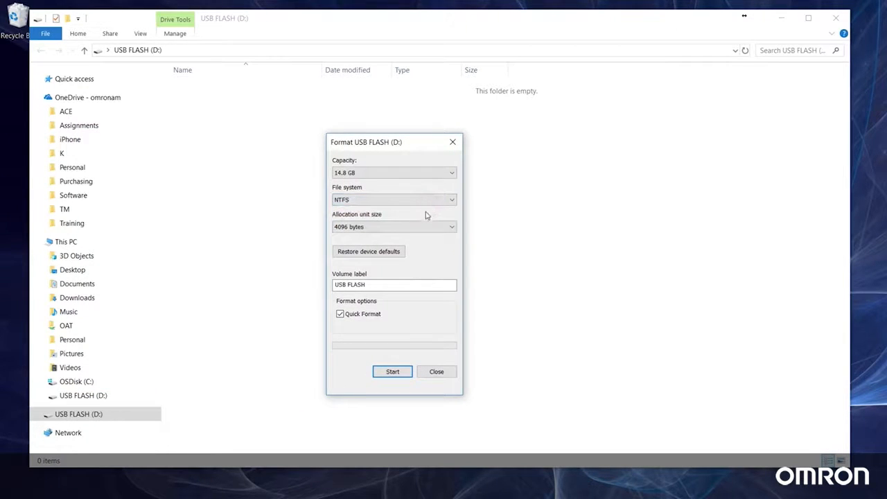
- Set the volume label to TMROBOT and run the quick format of the USB drive
{"action": "left_click_drag", "start_coordinate": [388, 284], "coordinate": [335, 283]}
{"action": "type", "text": "TMROBO"}
{"action": "left_click", "coordinate": [384, 374]}
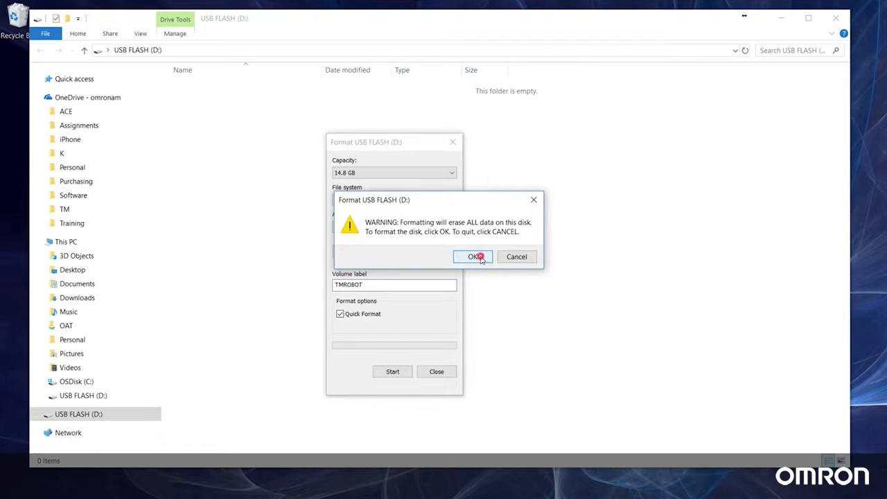
{"action": "left_click", "coordinate": [478, 257]}
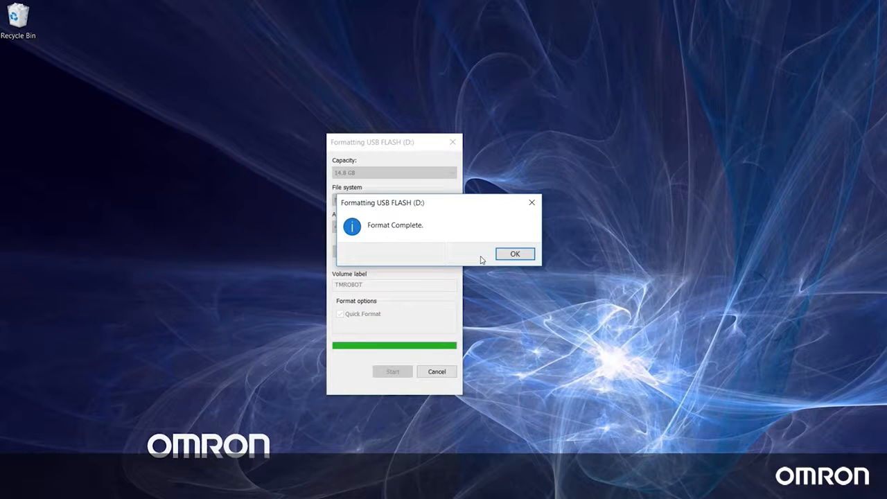
{"action": "left_click", "coordinate": [522, 255]}
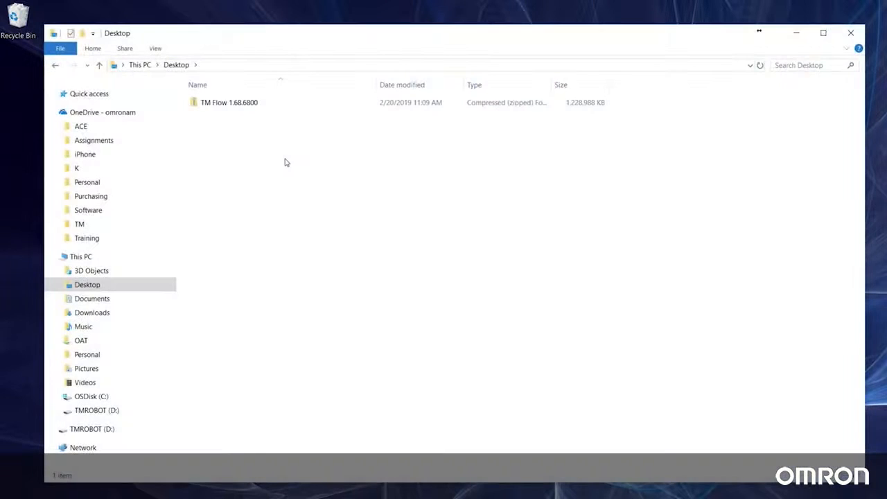
- Extract the TM Flow 1.68.6800 archive from the desktop to the TMROBOT (D:) drive and open the extracted folder
{"action": "right_click", "coordinate": [247, 104]}
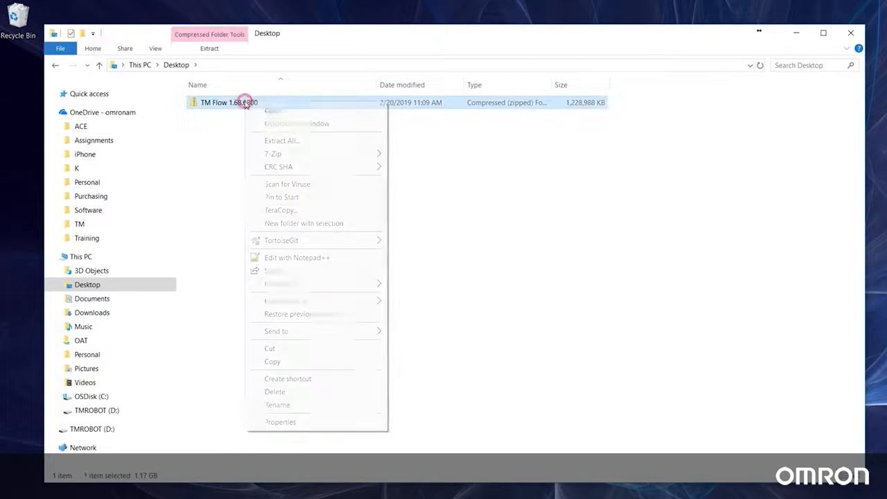
{"action": "left_click", "coordinate": [281, 140]}
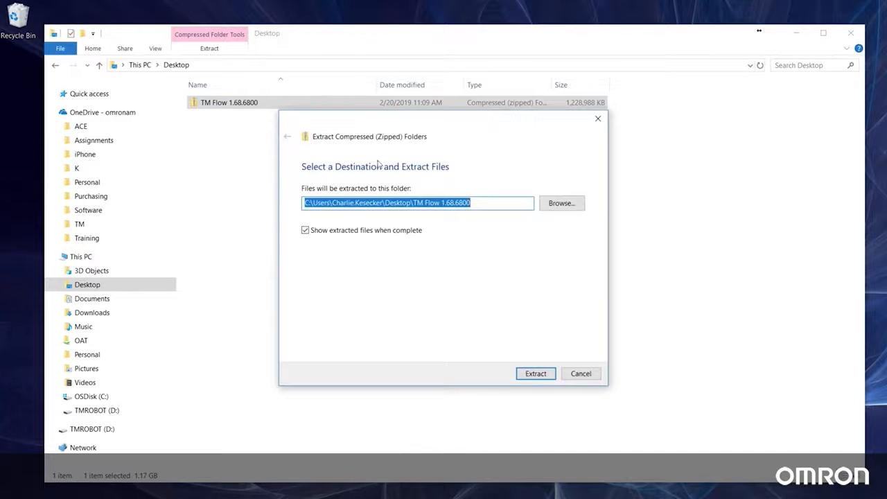
{"action": "left_click", "coordinate": [548, 206]}
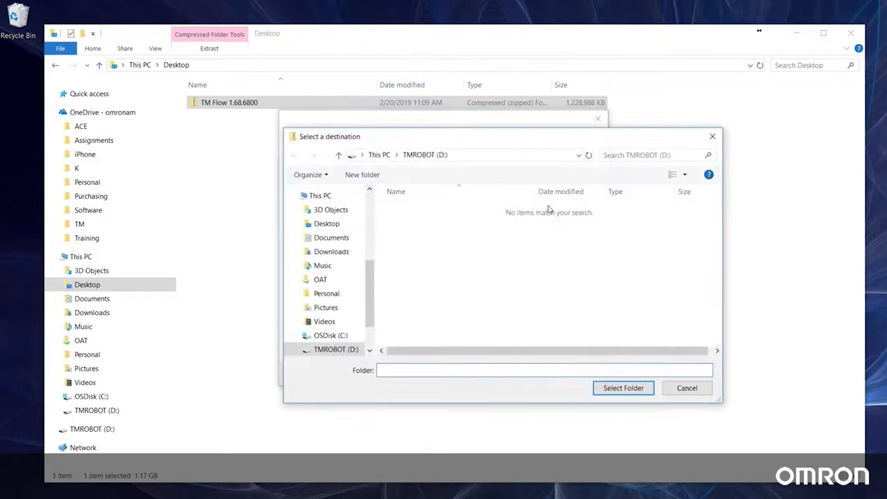
{"action": "scroll", "coordinate": [352, 279], "scroll_direction": "down", "scroll_amount": 2}
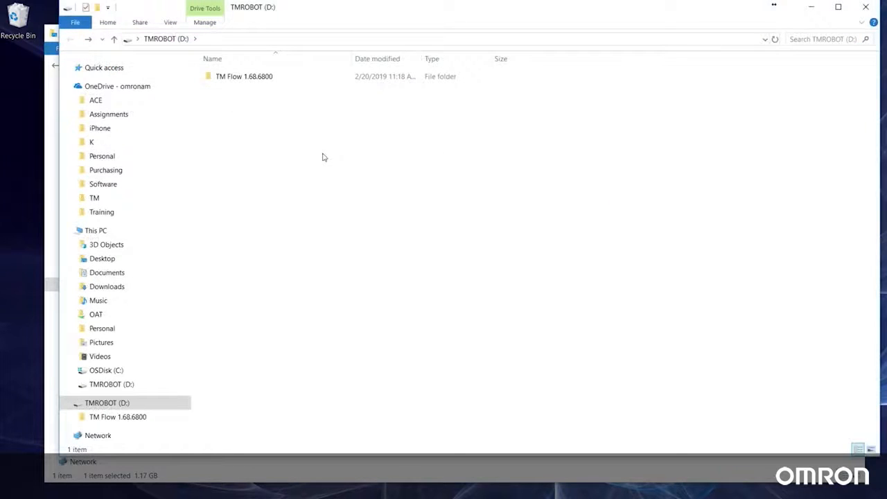
{"action": "double_click", "coordinate": [253, 78]}
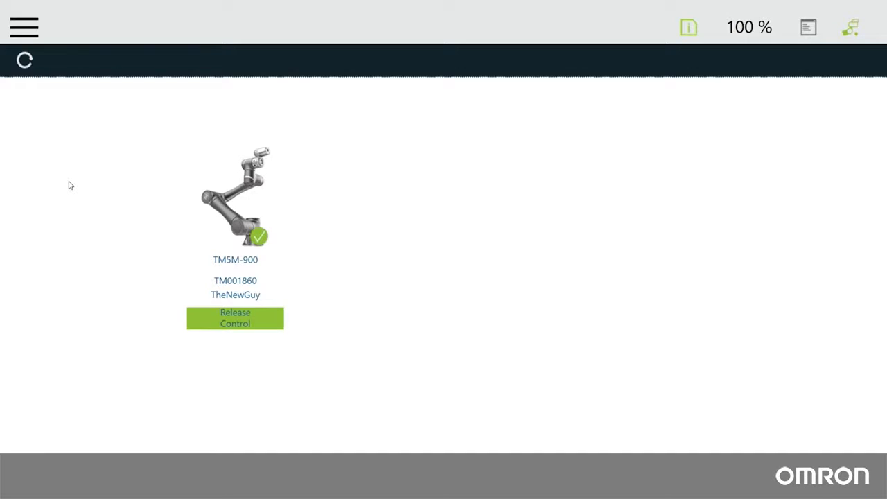
- Switch to TMflow, open System Update in the system settings and start the update from E:\tmr05.tmr
{"action": "left_click", "coordinate": [19, 29]}
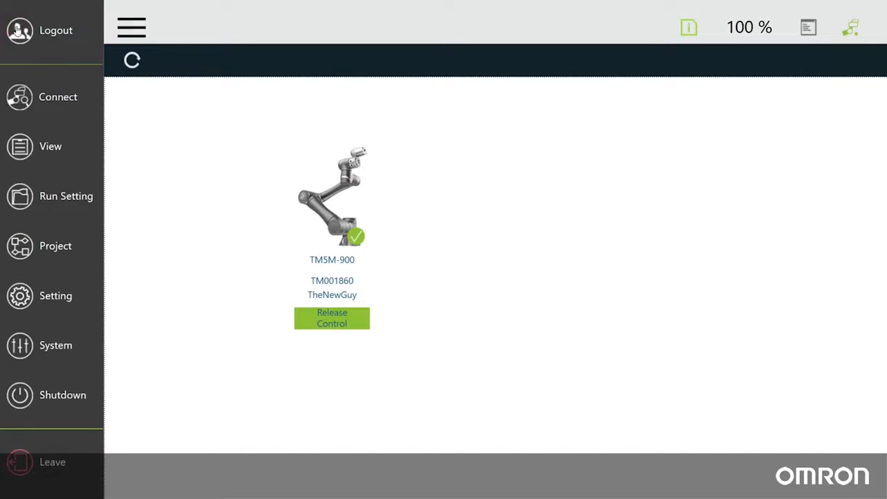
{"action": "left_click", "coordinate": [23, 346]}
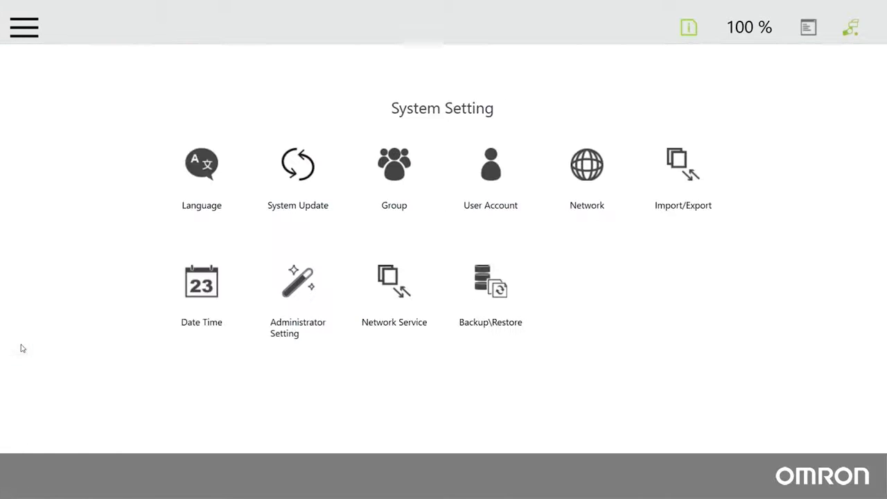
{"action": "left_click", "coordinate": [290, 167]}
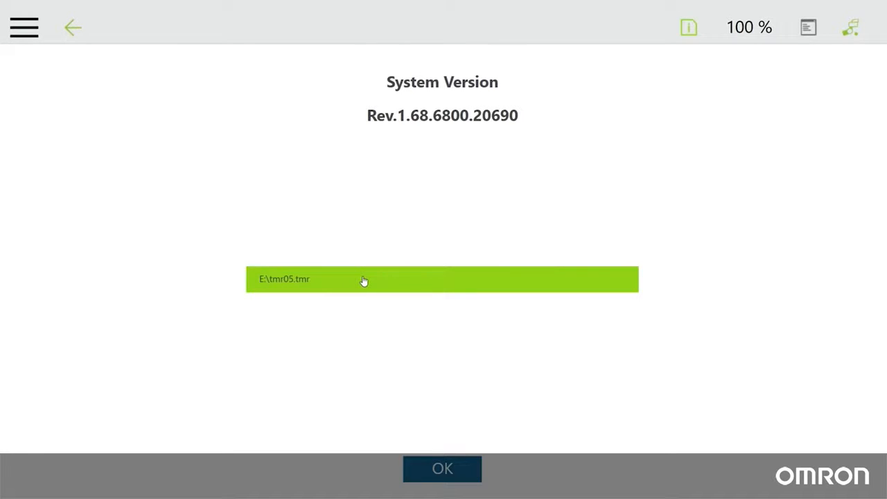
{"action": "left_click", "coordinate": [464, 471]}
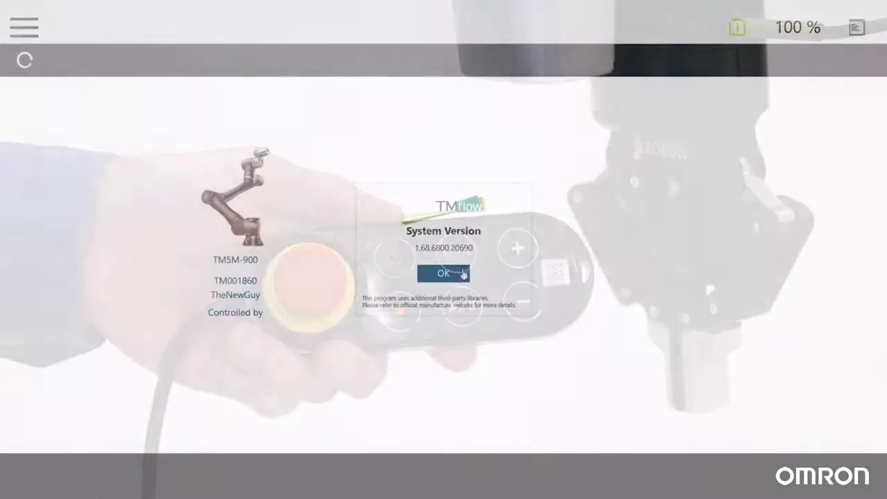
- Check the installed TMflow system version in the system information
{"action": "left_click", "coordinate": [458, 274]}
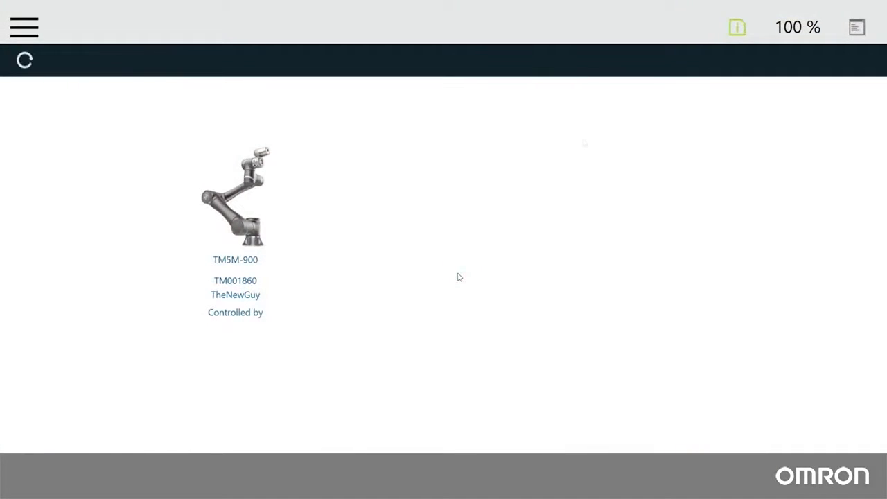
{"action": "left_click", "coordinate": [737, 27]}
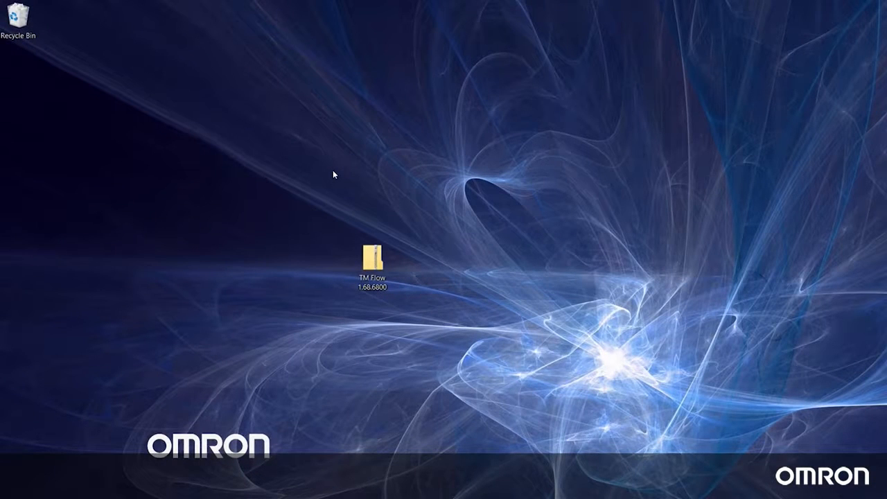
- Open Windows' Add or remove programs settings and search the installed apps for "techman"
{"action": "key", "text": "super"}
{"action": "type", "text": "add"}
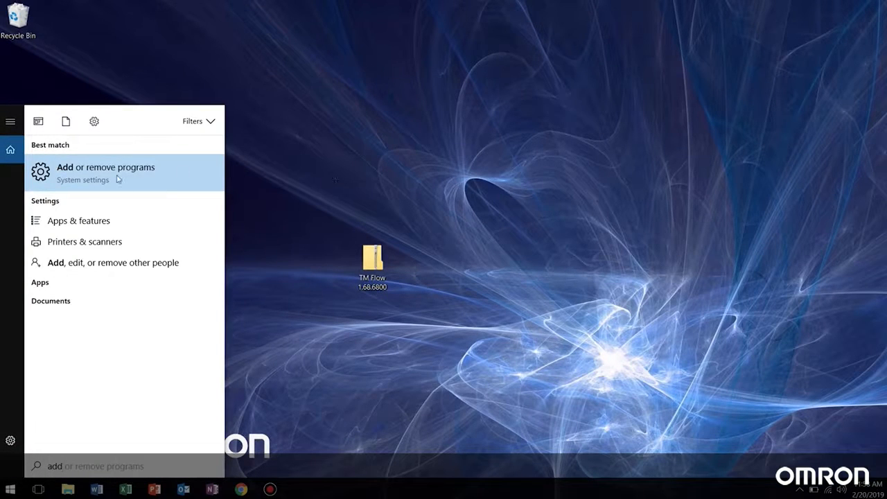
{"action": "left_click", "coordinate": [118, 179]}
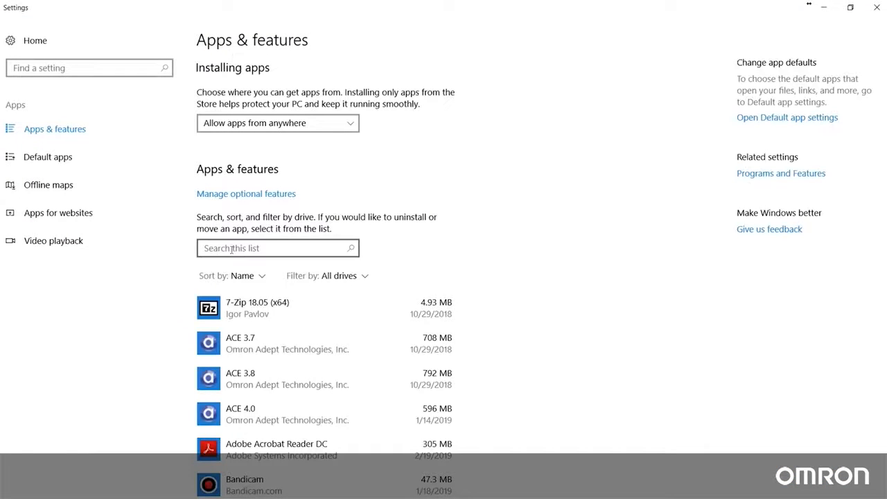
{"action": "left_click", "coordinate": [242, 254]}
{"action": "type", "text": "t"}
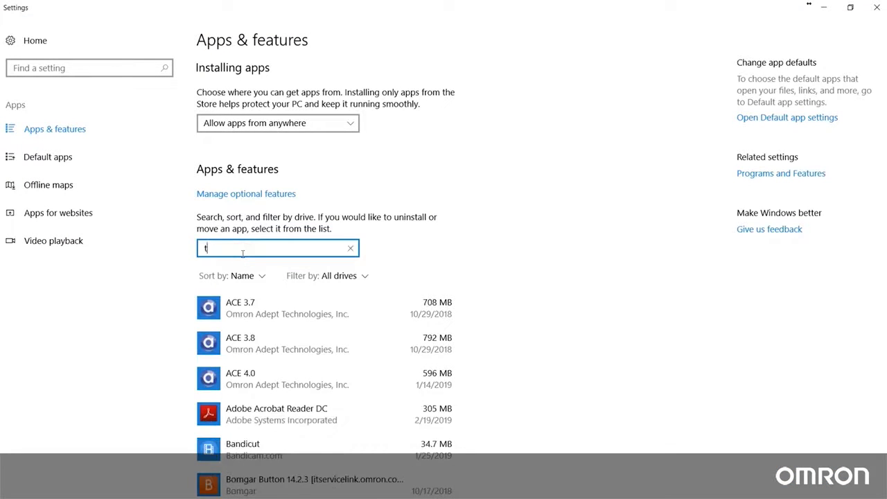
{"action": "type", "text": "echman"}
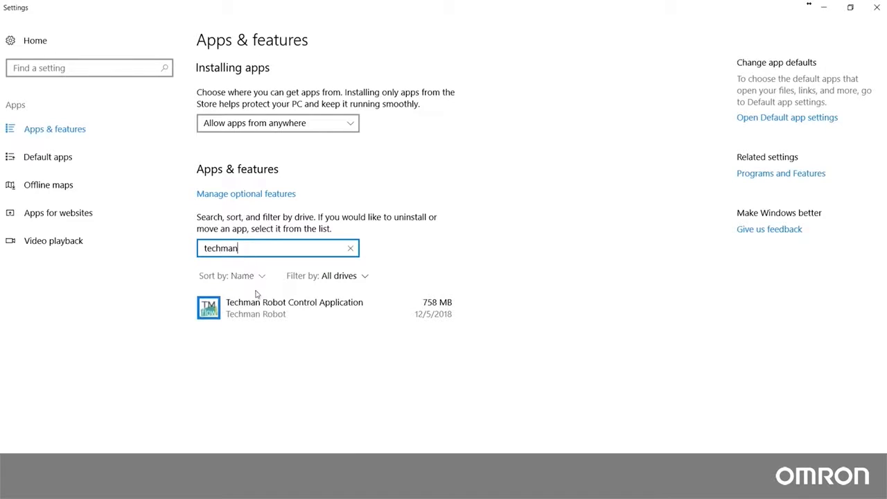
- Uninstall the Techman Robot Control Application and allow the uninstaller to make changes to the device
{"action": "left_click", "coordinate": [268, 305]}
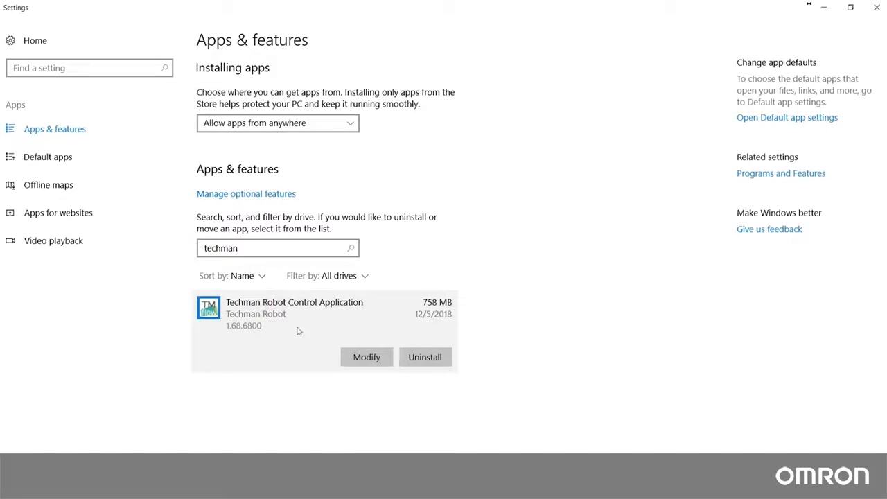
{"action": "left_click", "coordinate": [424, 359]}
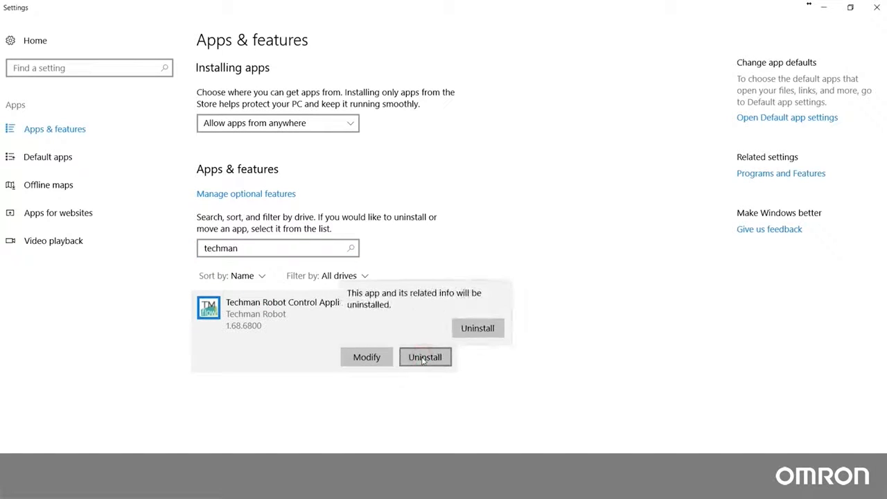
{"action": "left_click", "coordinate": [477, 329]}
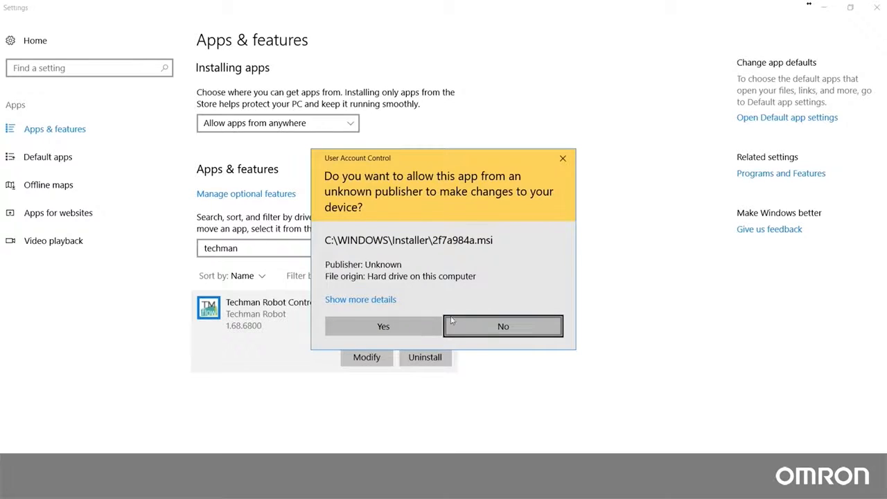
{"action": "left_click", "coordinate": [421, 323]}
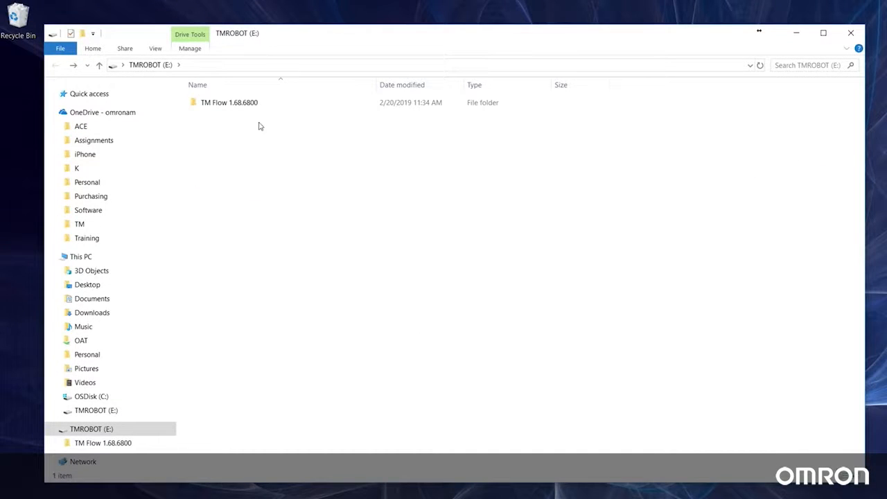
- Launch Setup64 from the TM Flow 1.68.6800 folder on the TMROBOT (E:) drive
{"action": "left_click", "coordinate": [242, 103]}
{"action": "double_click", "coordinate": [243, 103]}
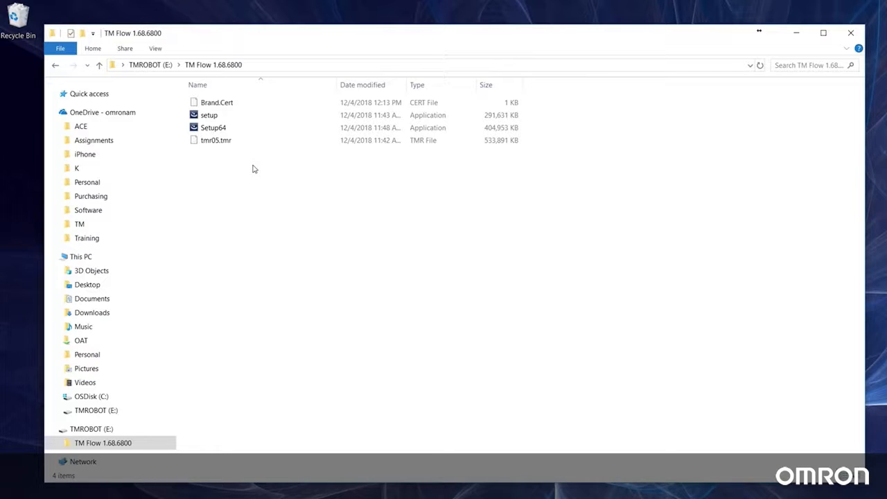
{"action": "left_click", "coordinate": [222, 128]}
{"action": "double_click", "coordinate": [224, 131]}
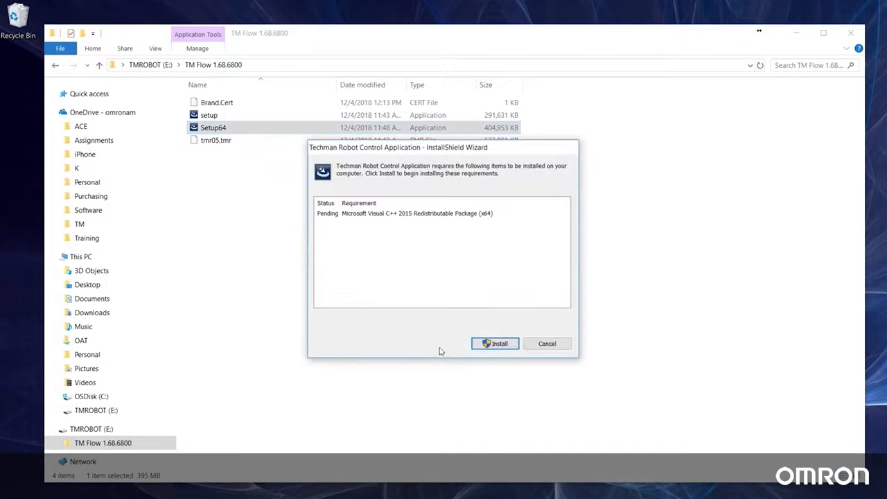
- Start the required Visual C++ 2015 package installation with Setup64.exe allowed to make changes, and proceed with the Techman setup
{"action": "left_click", "coordinate": [495, 345]}
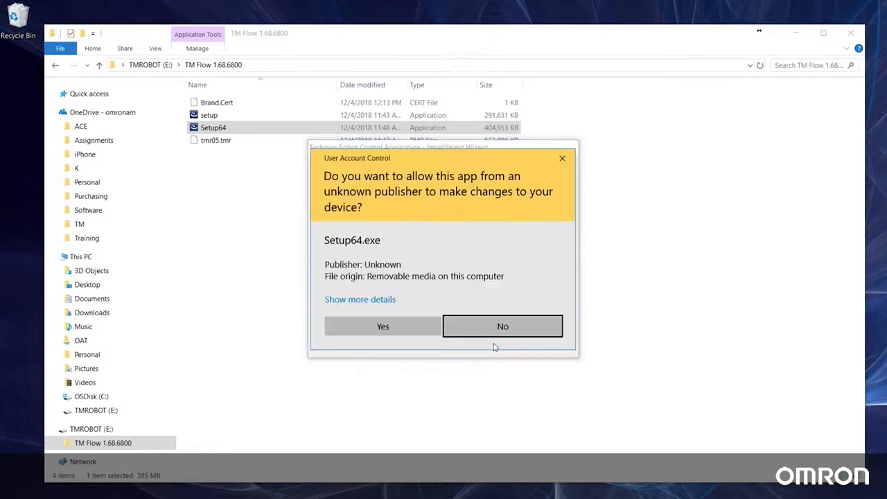
{"action": "left_click", "coordinate": [418, 326]}
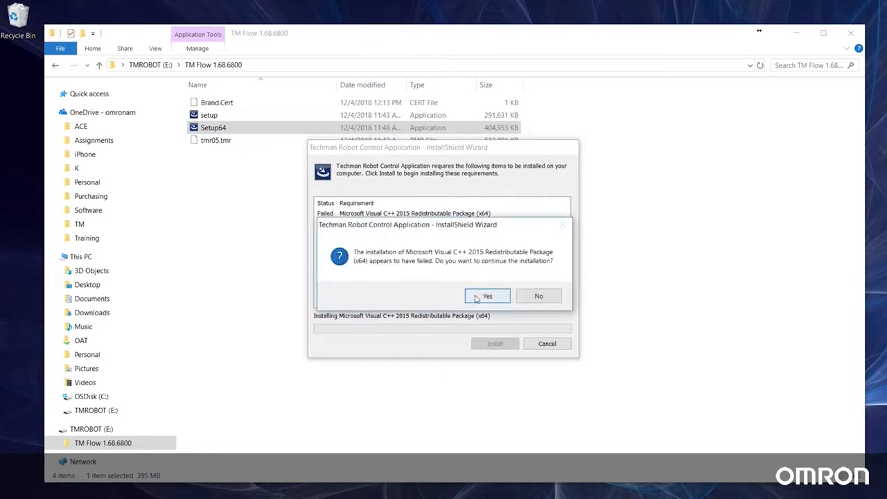
{"action": "left_click", "coordinate": [479, 297]}
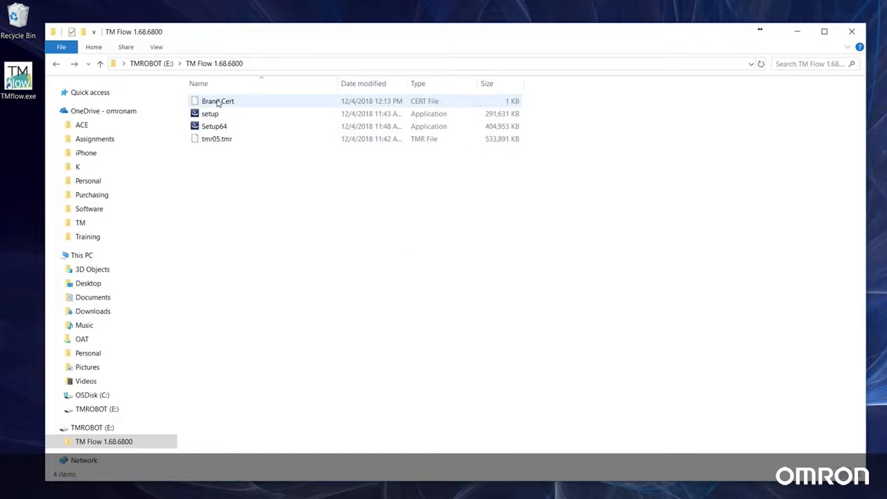
- Copy Brand.Cert from the TMROBOT (E:) drive's TM Flow 1.68.6800 folder into Techman Robot\TM Flow on OSDisk (C:), using Explorer for the copy
{"action": "right_click", "coordinate": [218, 103]}
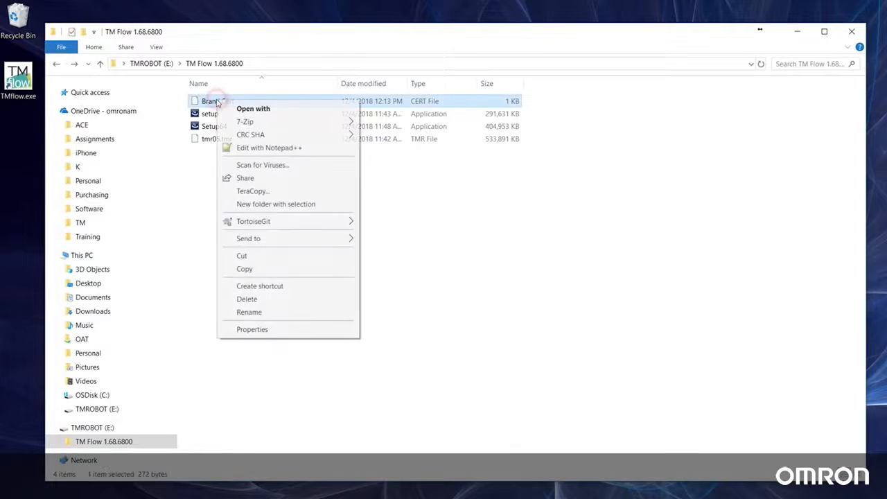
{"action": "left_click", "coordinate": [251, 270]}
{"action": "left_click", "coordinate": [108, 399]}
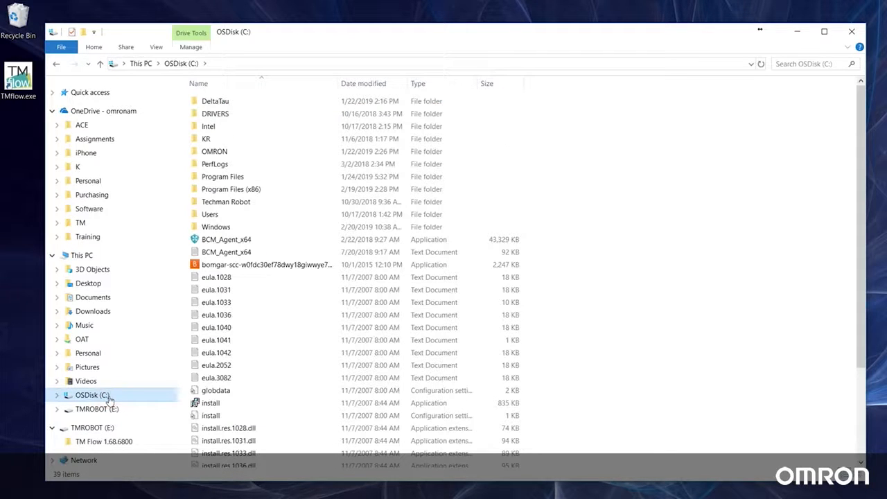
{"action": "double_click", "coordinate": [226, 201]}
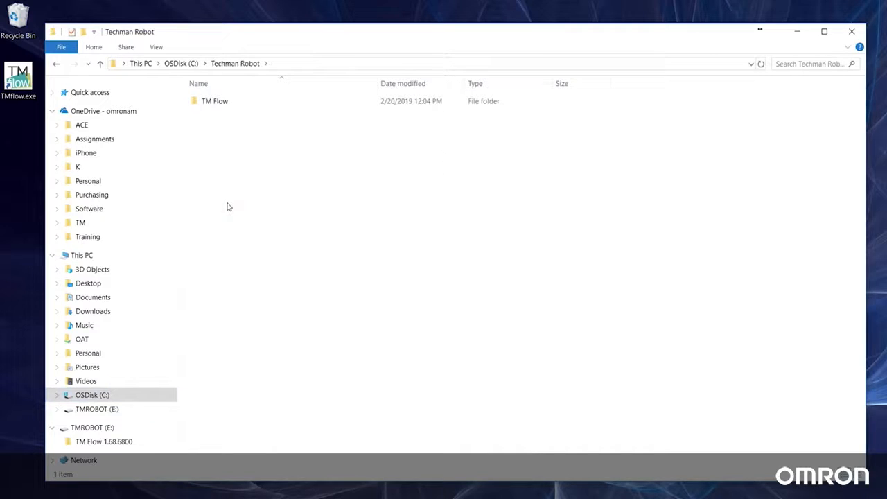
{"action": "double_click", "coordinate": [221, 104]}
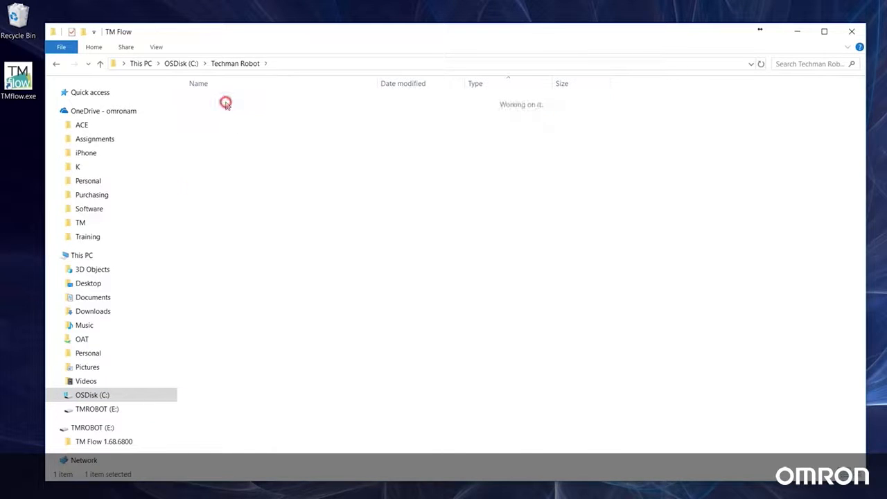
{"action": "right_click", "coordinate": [666, 227]}
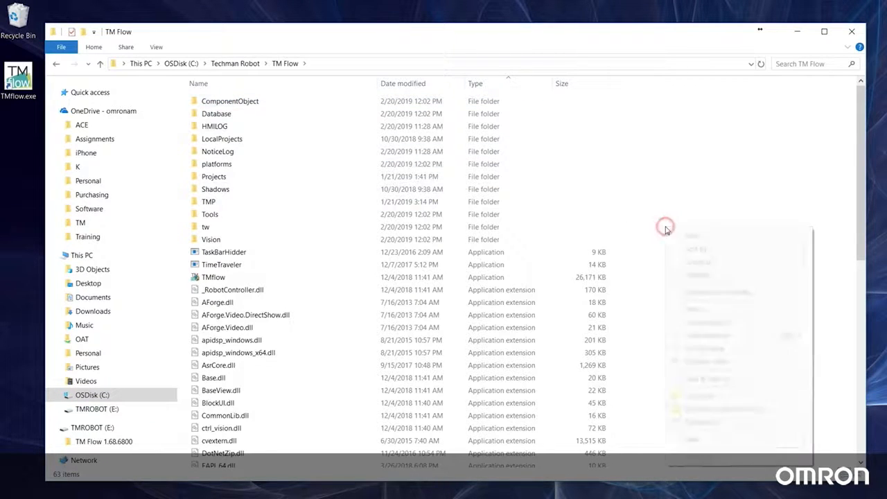
{"action": "left_click", "coordinate": [697, 310]}
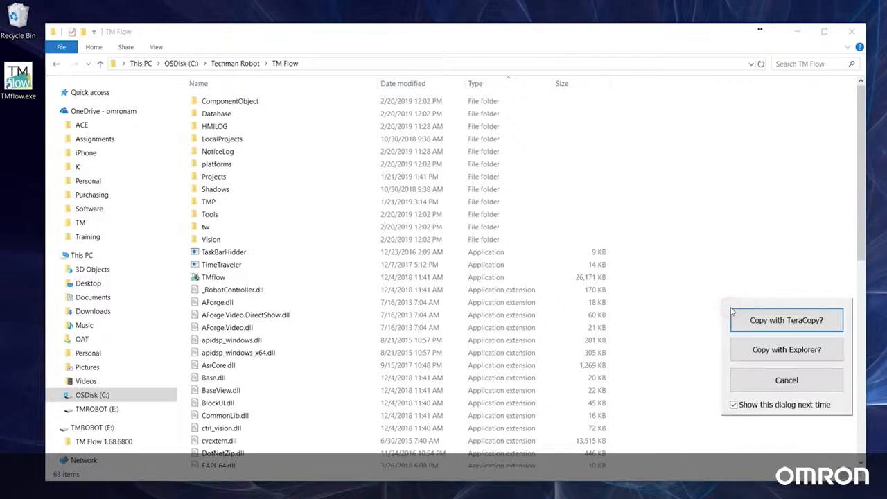
{"action": "left_click", "coordinate": [777, 350]}
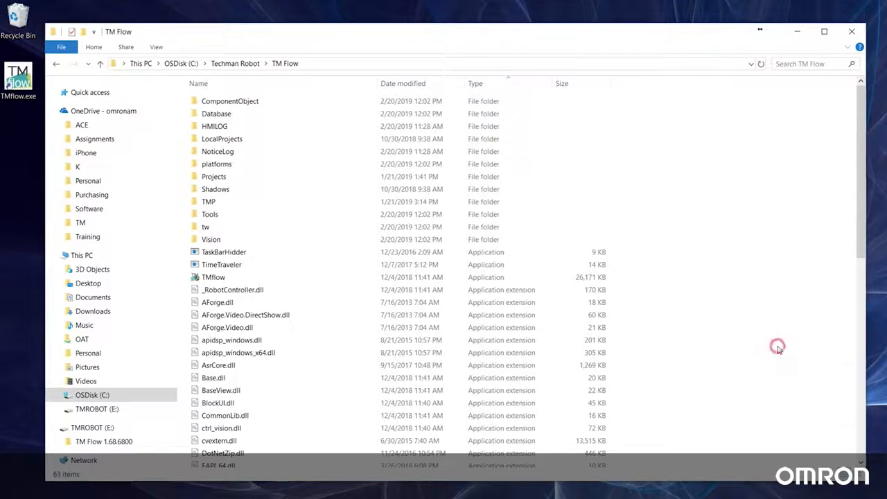